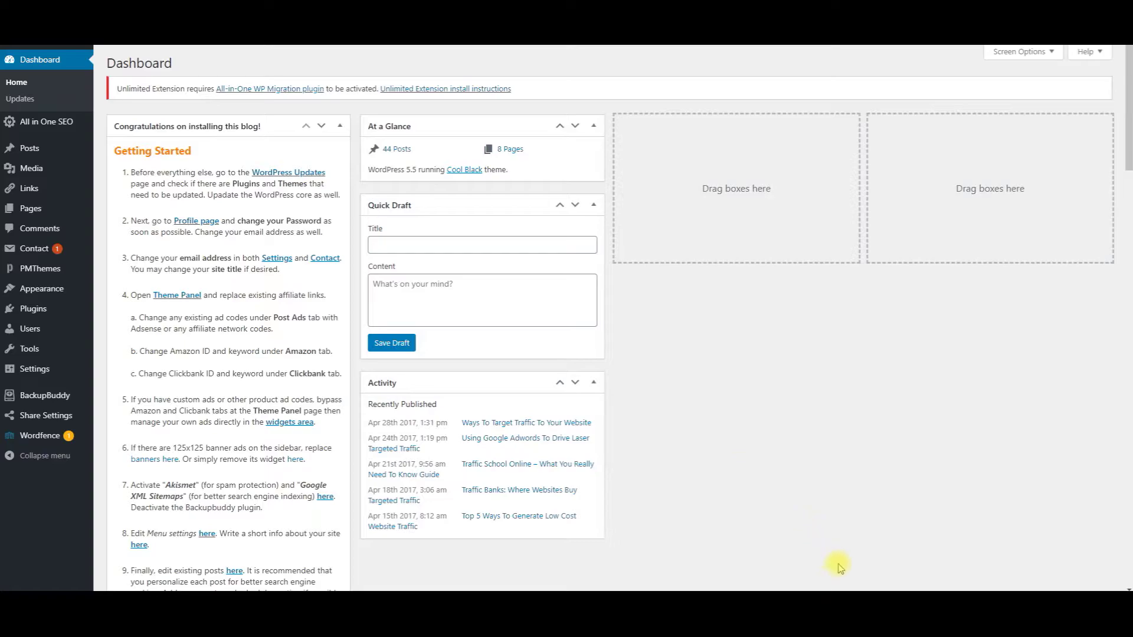
# - Switch to the Installation Instructions file in Notepad, review the website setup steps, and minimize it
pyautogui.moveTo(567, 602)
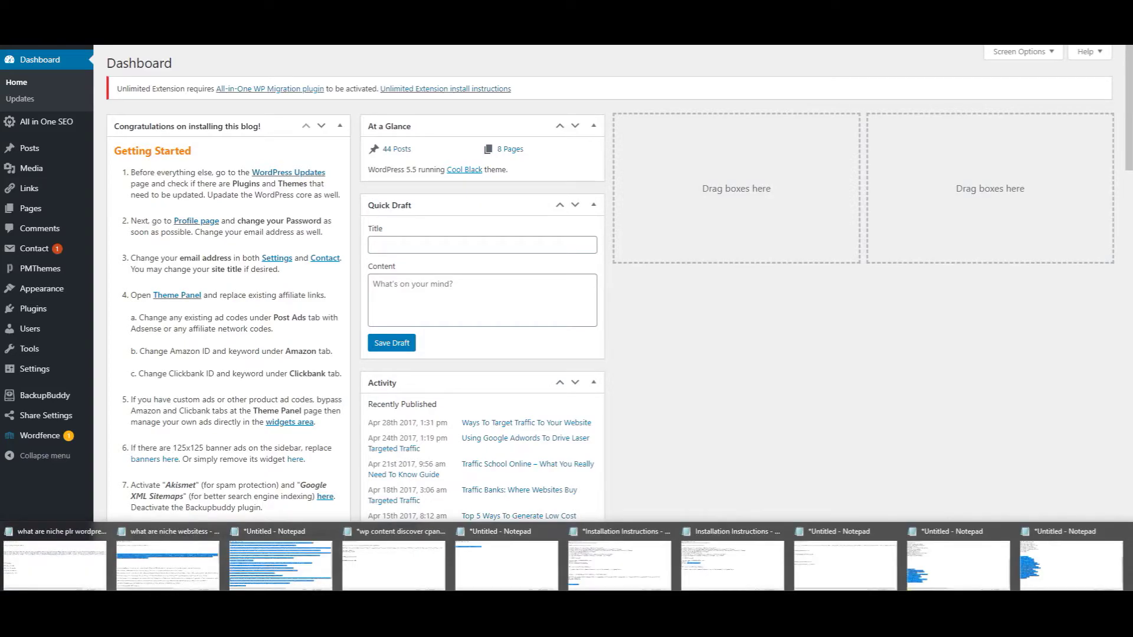
pyautogui.moveTo(770, 572)
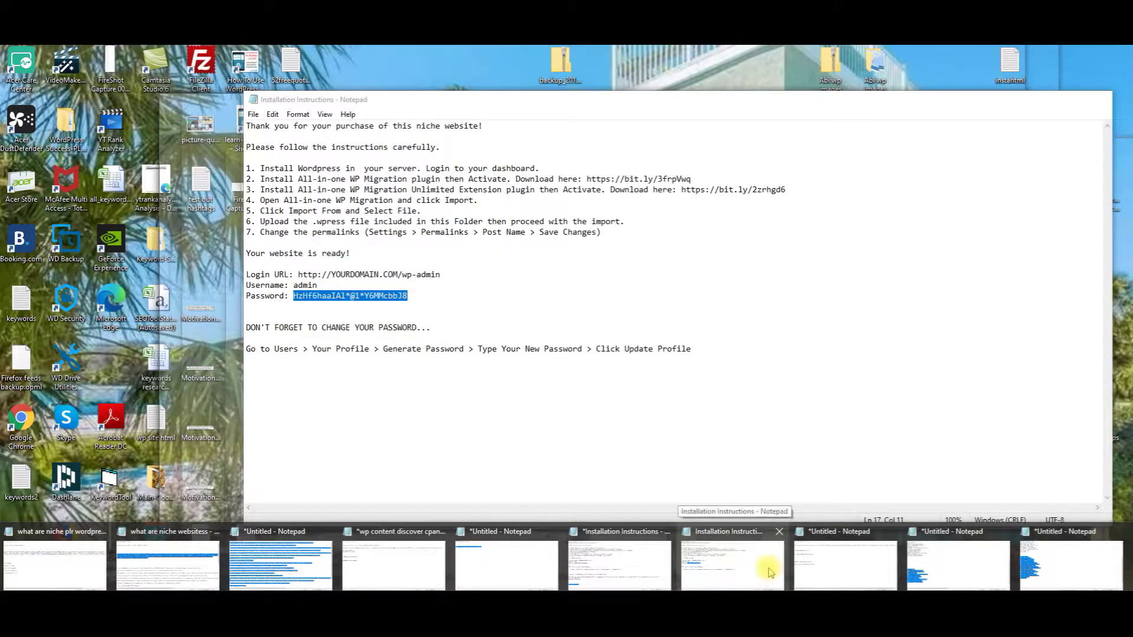
pyautogui.click(771, 572)
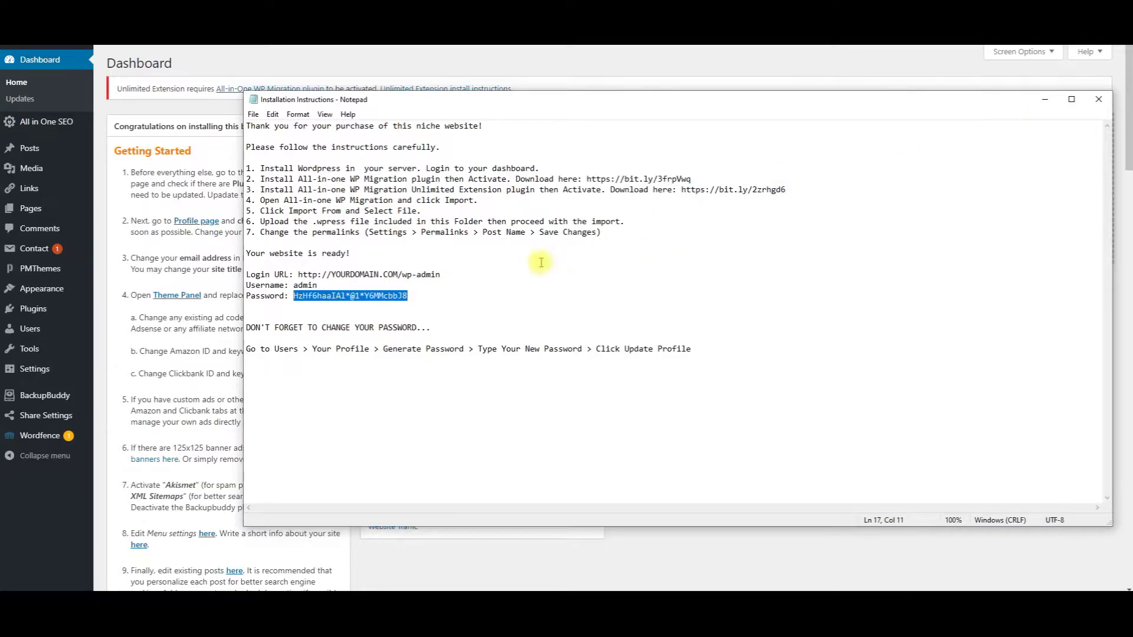
pyautogui.click(1044, 99)
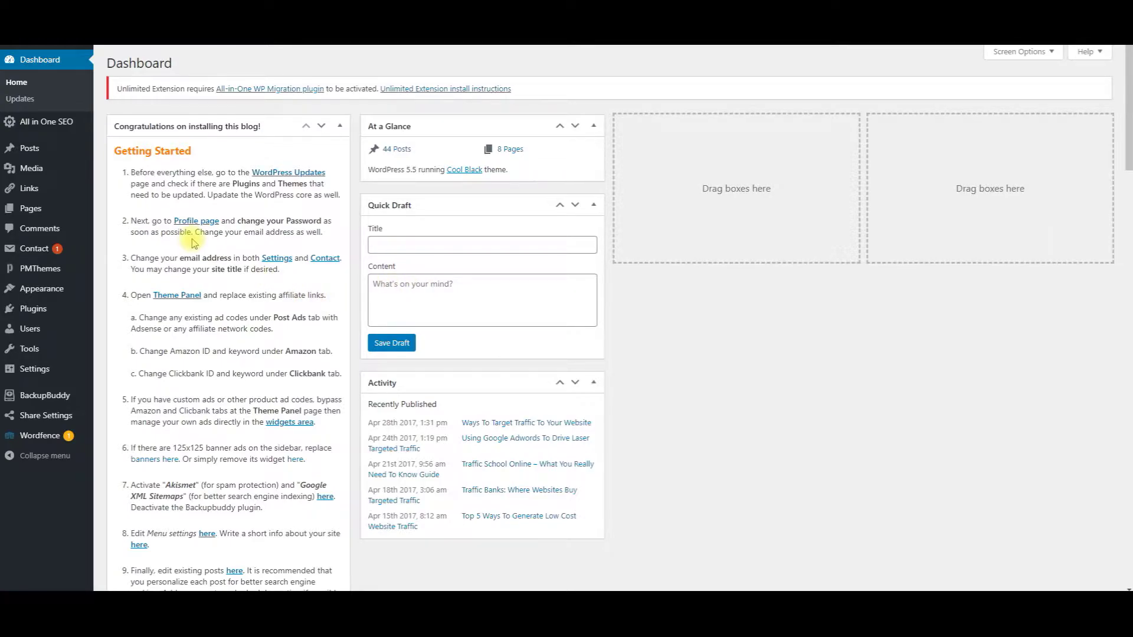
# - Find the All-in-One WP Migration plugin by ServMask in the plugin directory, then install and activate it
pyautogui.click(35, 310)
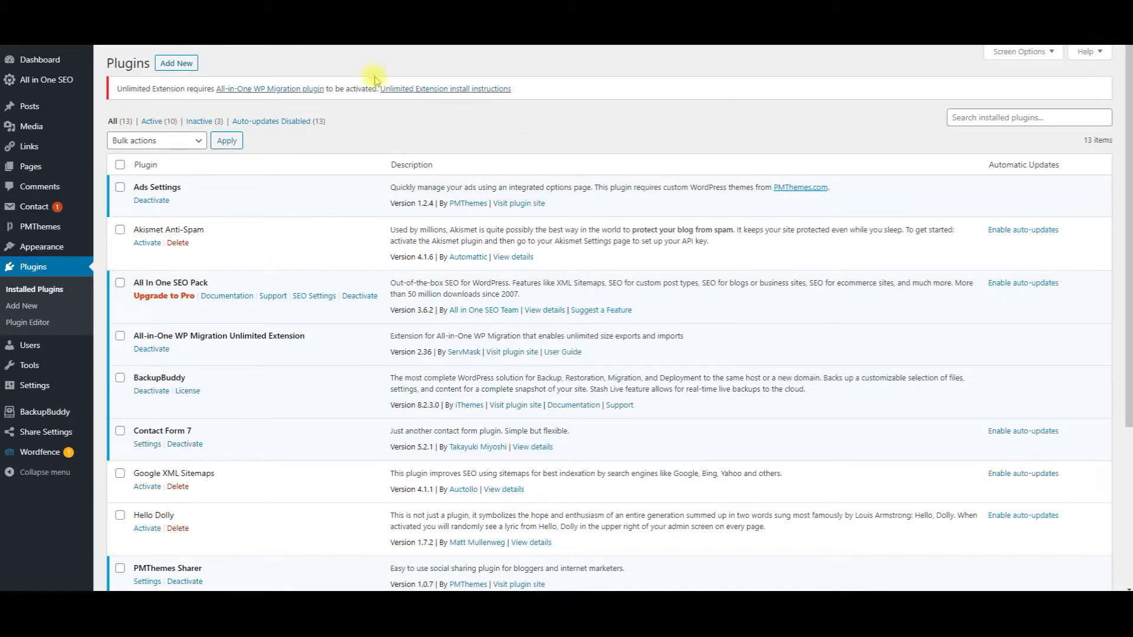
pyautogui.click(178, 65)
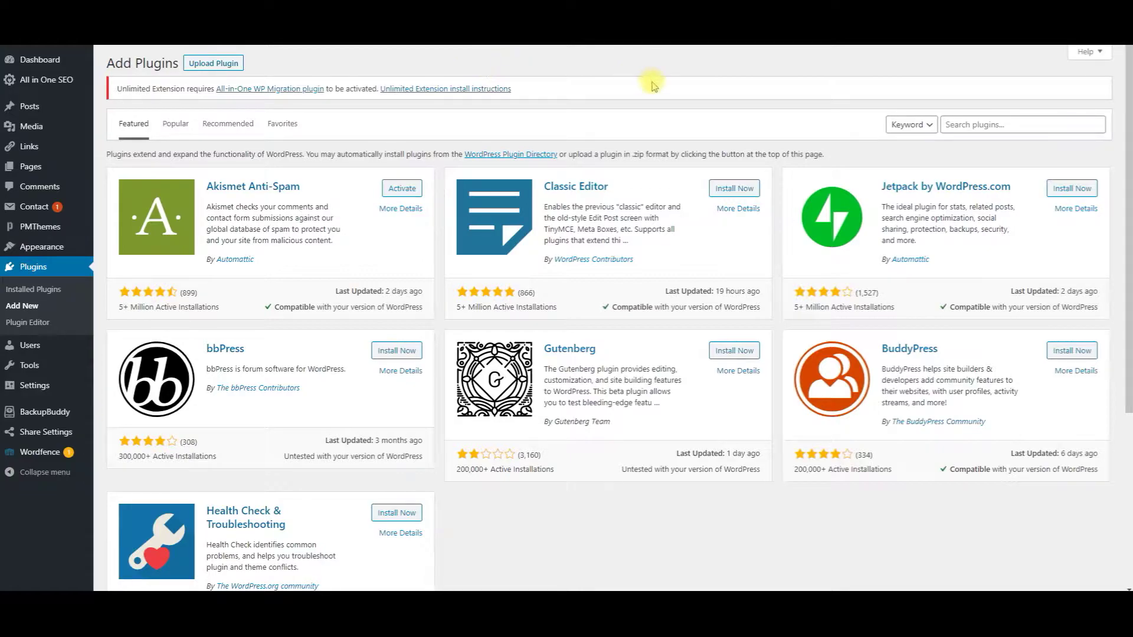
pyautogui.rightClick(983, 126)
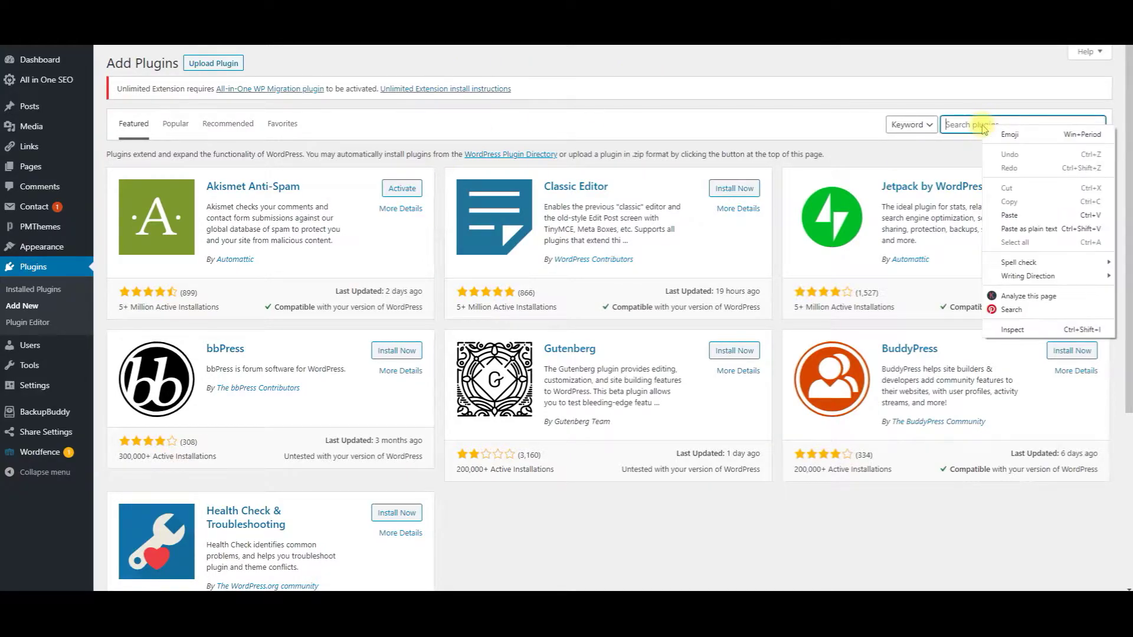
pyautogui.click(1043, 215)
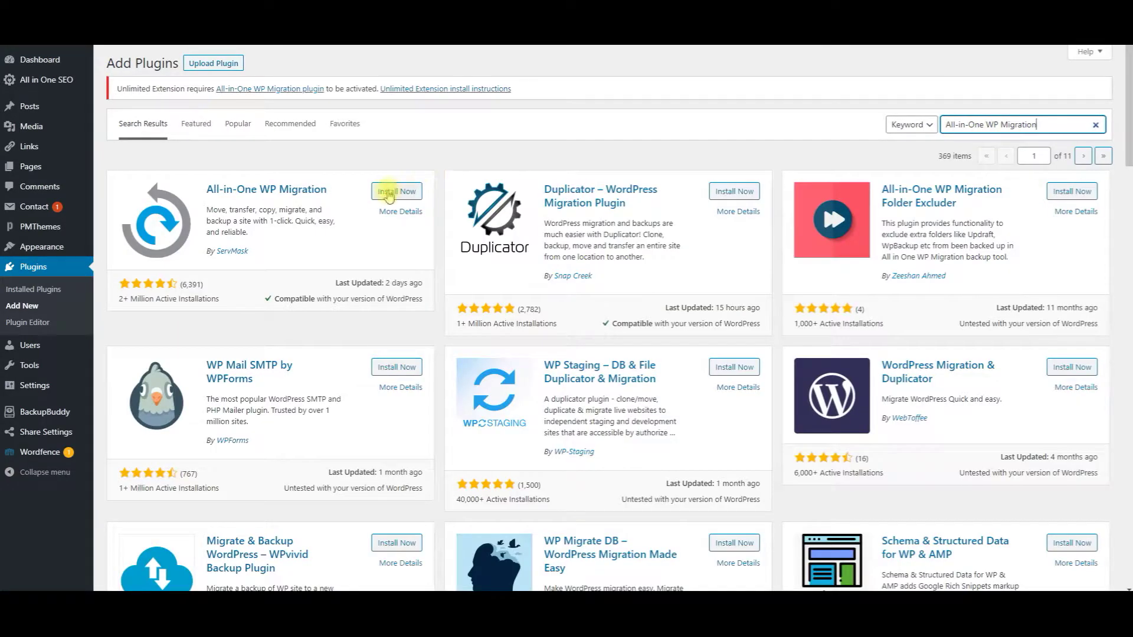
pyautogui.click(396, 191)
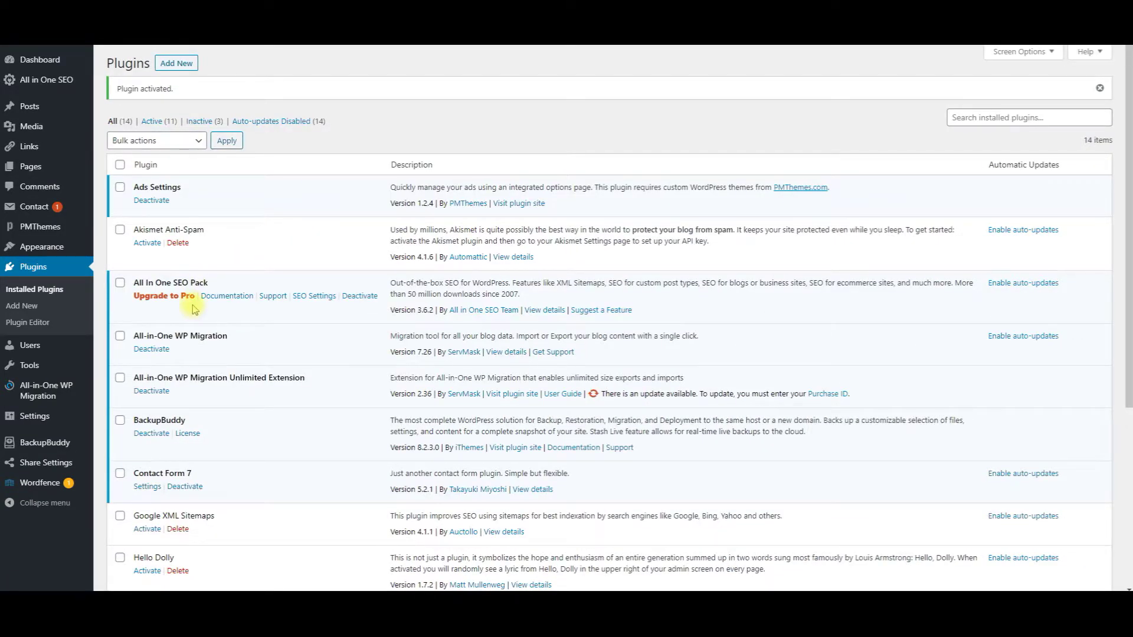
# - Create a site backup with All-in-One WP Migration and download the backup file
pyautogui.moveTo(29, 388)
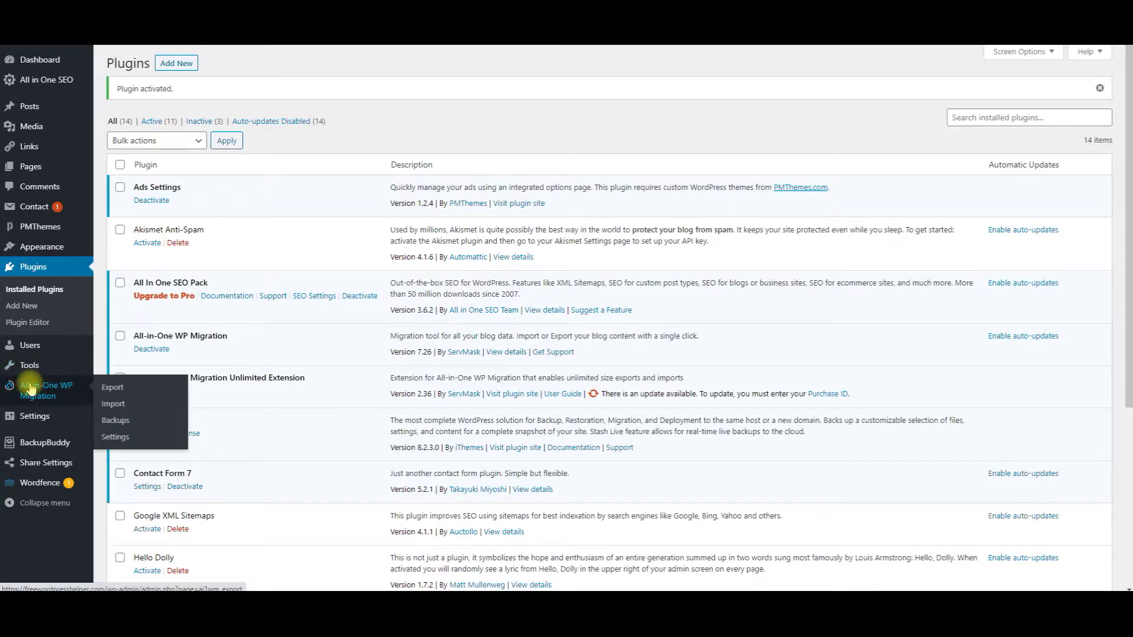
pyautogui.click(116, 420)
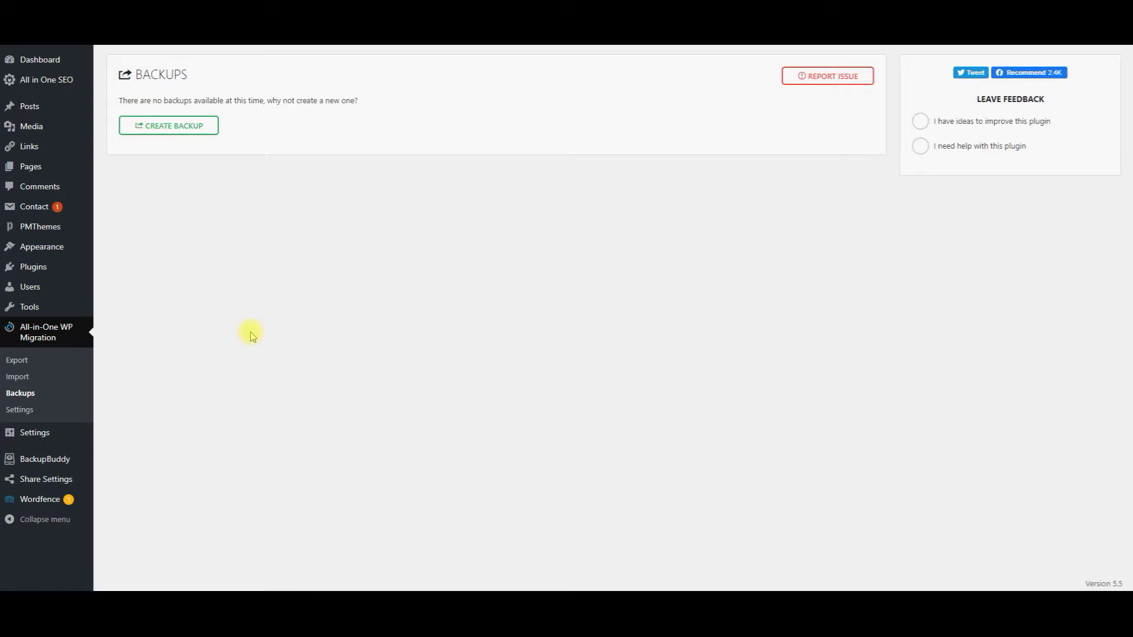
pyautogui.click(173, 129)
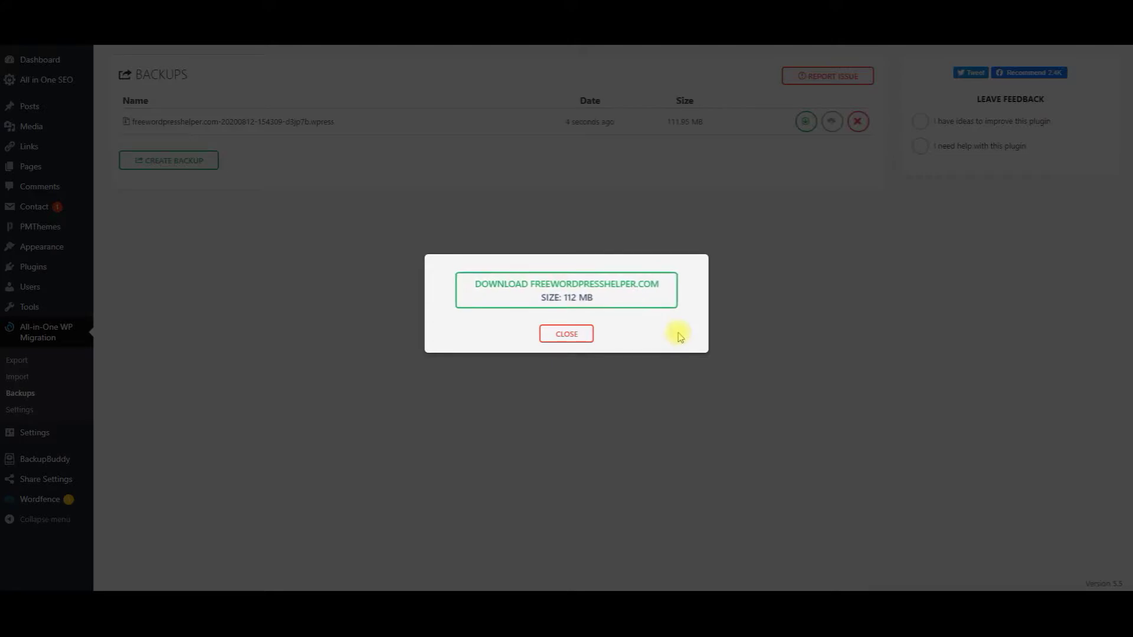
pyautogui.click(581, 301)
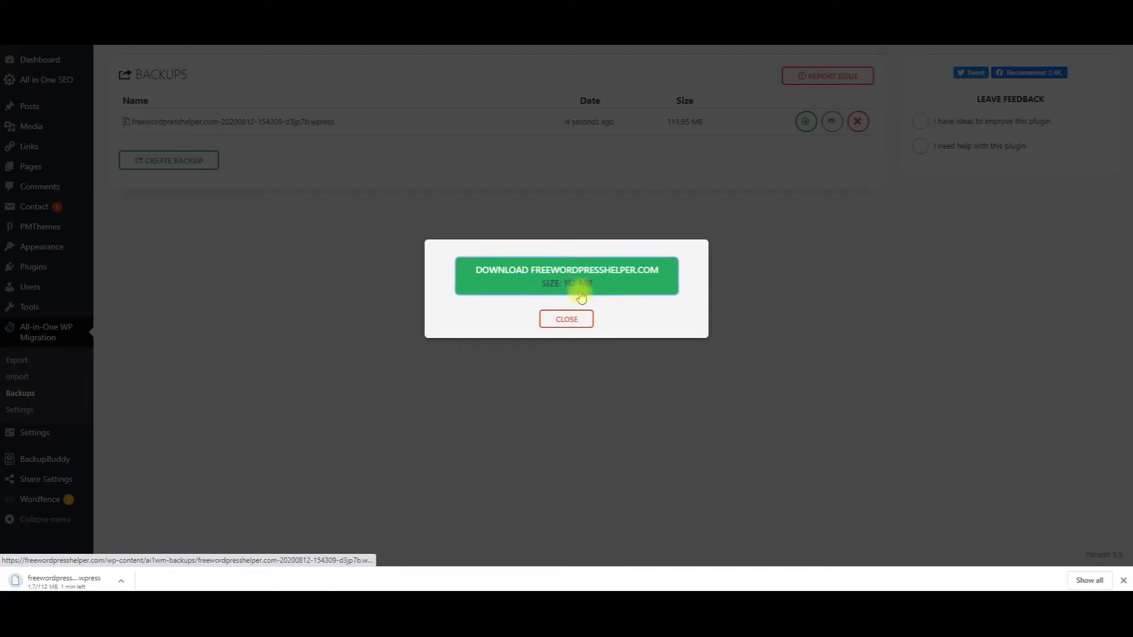
pyautogui.click(579, 319)
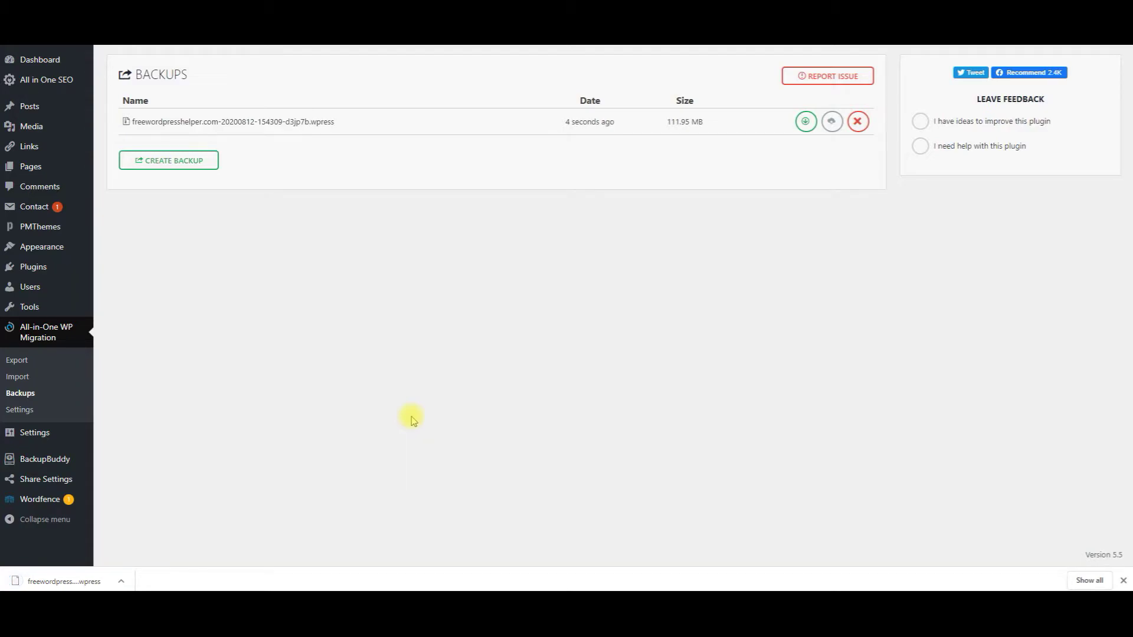
# - Move the downloaded freewordpresshelper.com .wpress backup from the Downloads folder into the "youtube video" folder, then return to the Backups page
pyautogui.click(121, 581)
pyautogui.click(148, 539)
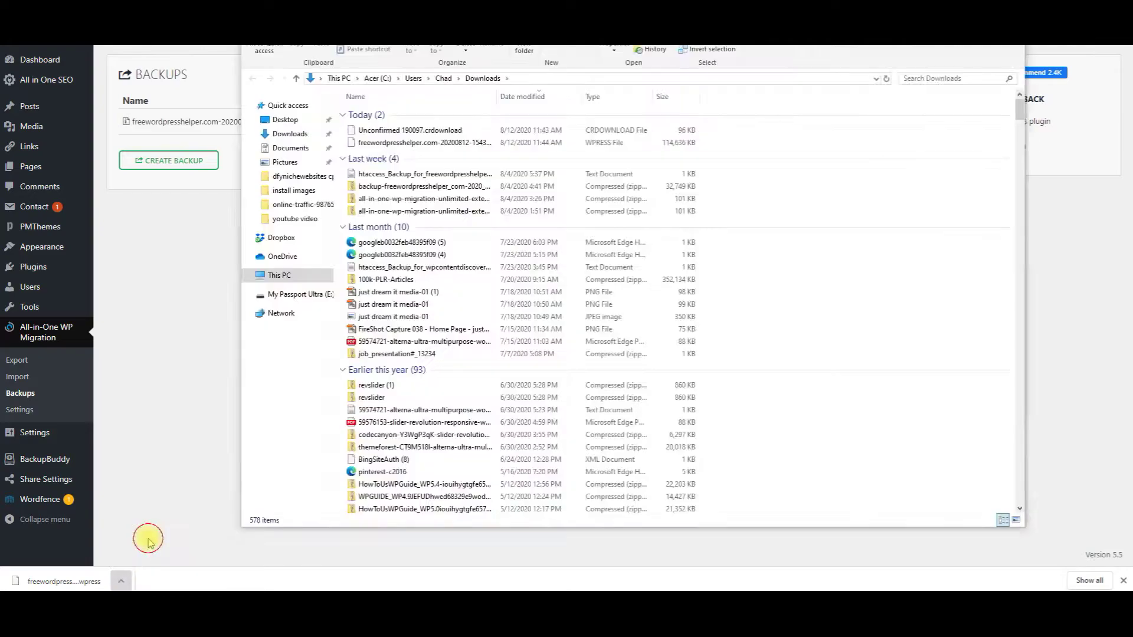
pyautogui.moveTo(274, 589)
pyautogui.click(253, 560)
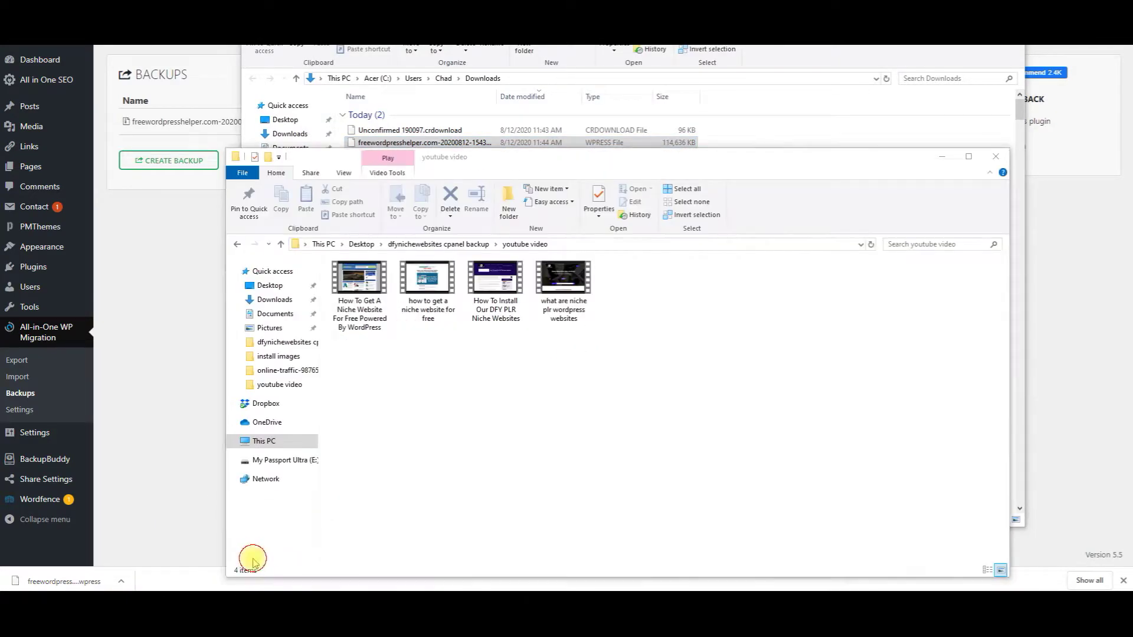
pyautogui.moveTo(505, 164); pyautogui.dragTo(507, 205)
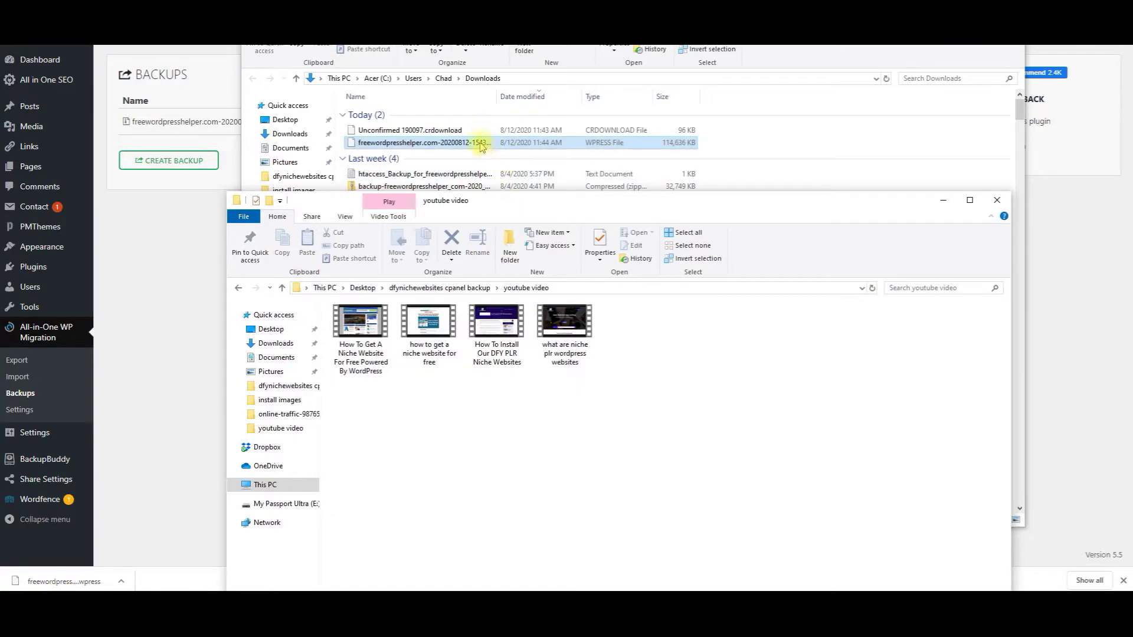
pyautogui.moveTo(481, 144); pyautogui.dragTo(669, 371)
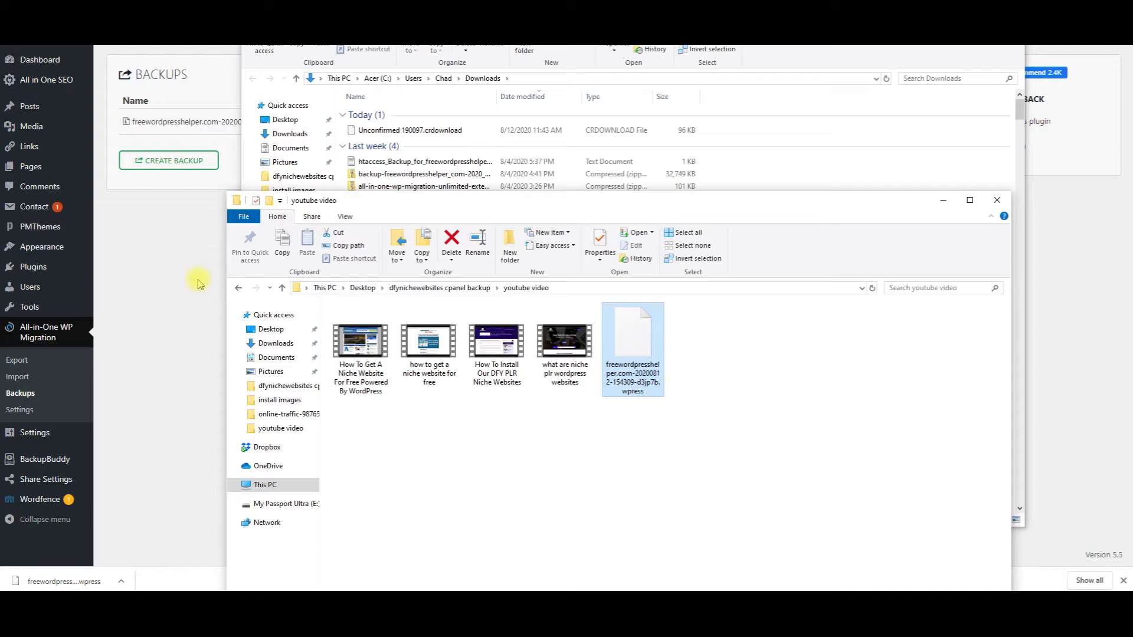
pyautogui.click(199, 281)
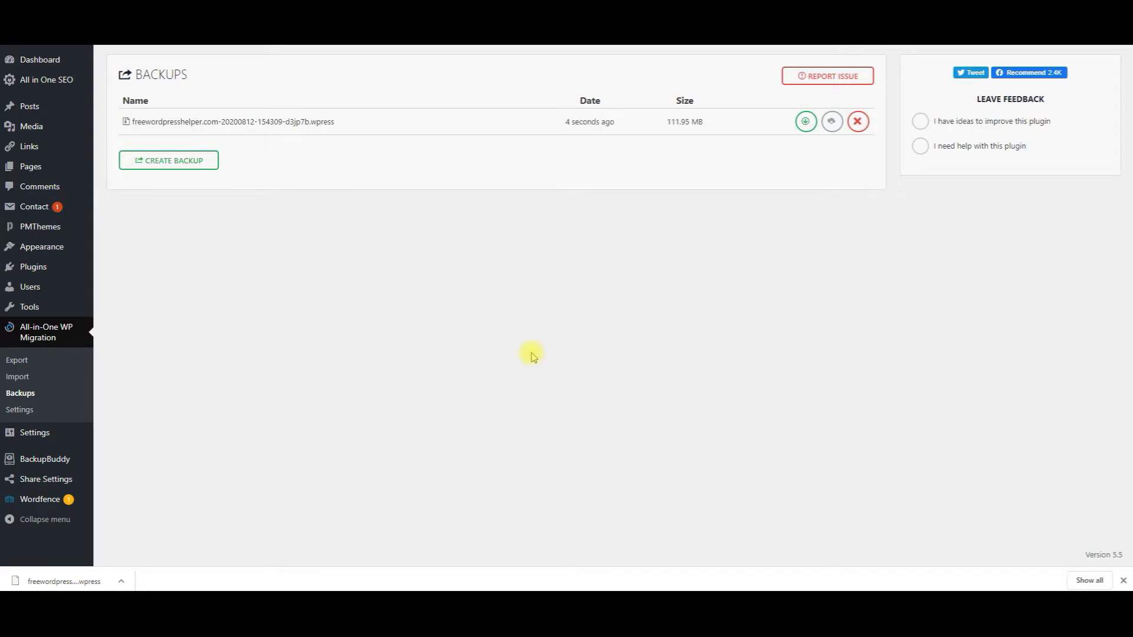
# - Check the .wpress backup file in the "youtube video" folder and return to the browser
pyautogui.moveTo(302, 614)
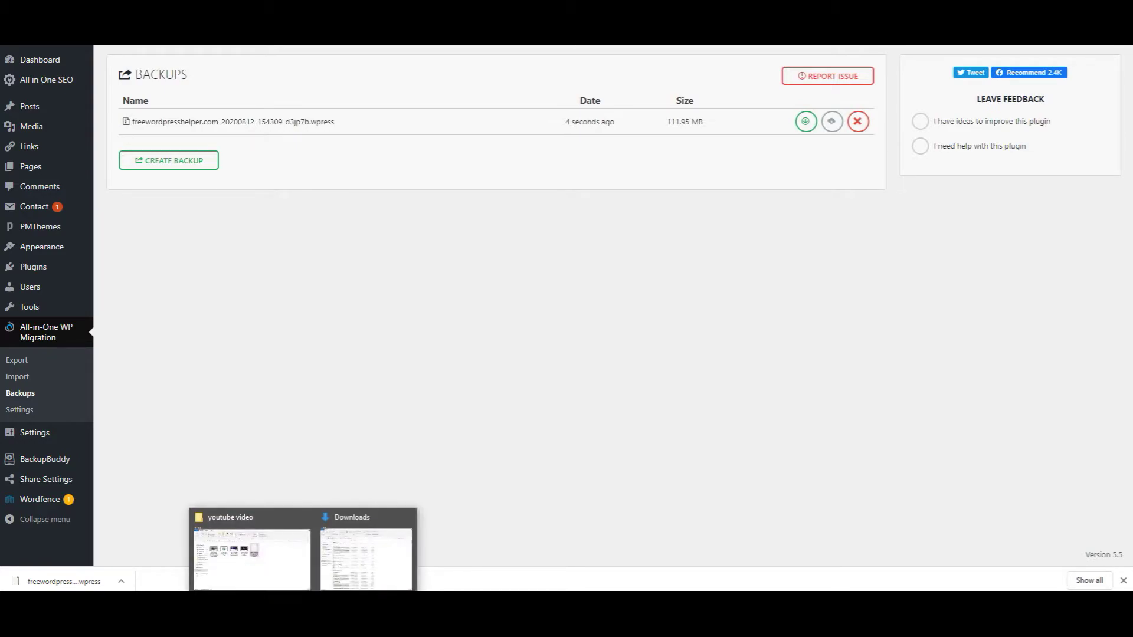
pyautogui.click(273, 571)
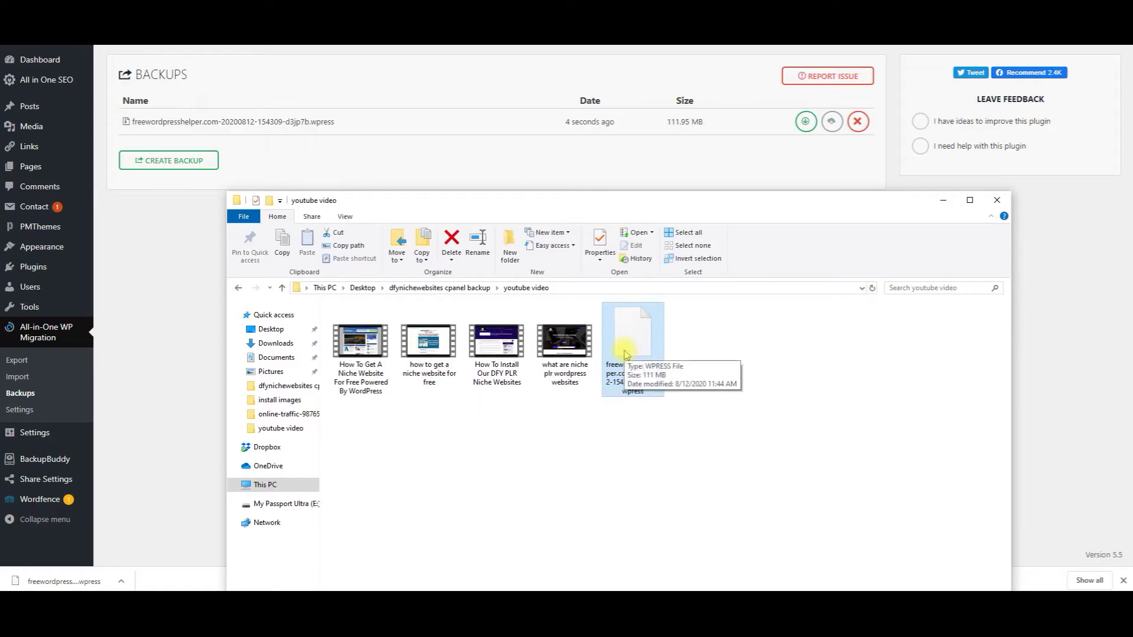
pyautogui.click(184, 255)
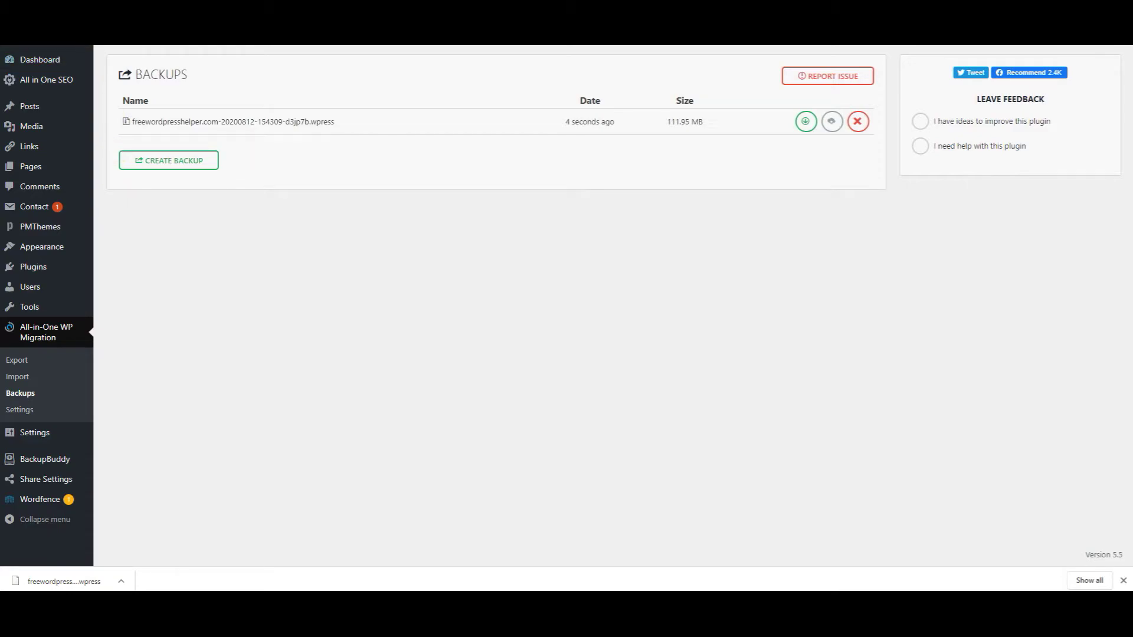
# - View the Online Traffic niche website download page and follow its dfynichewebsites.com link
pyautogui.click(59, 5)
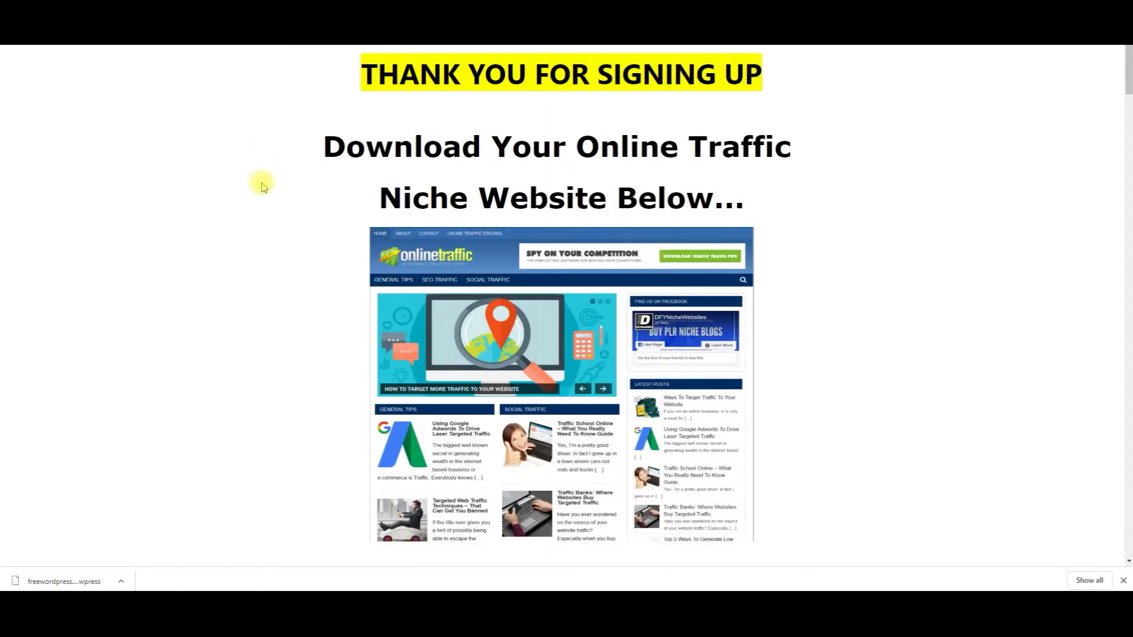
pyautogui.scroll(-2, 610, 328)
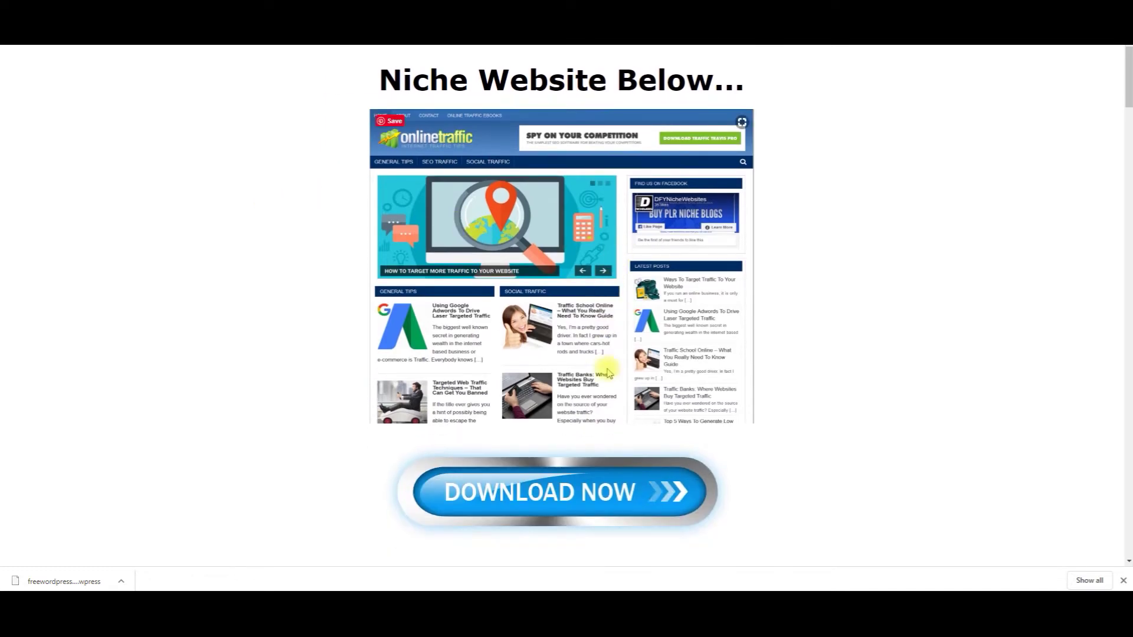
pyautogui.scroll(-5, 295, 325)
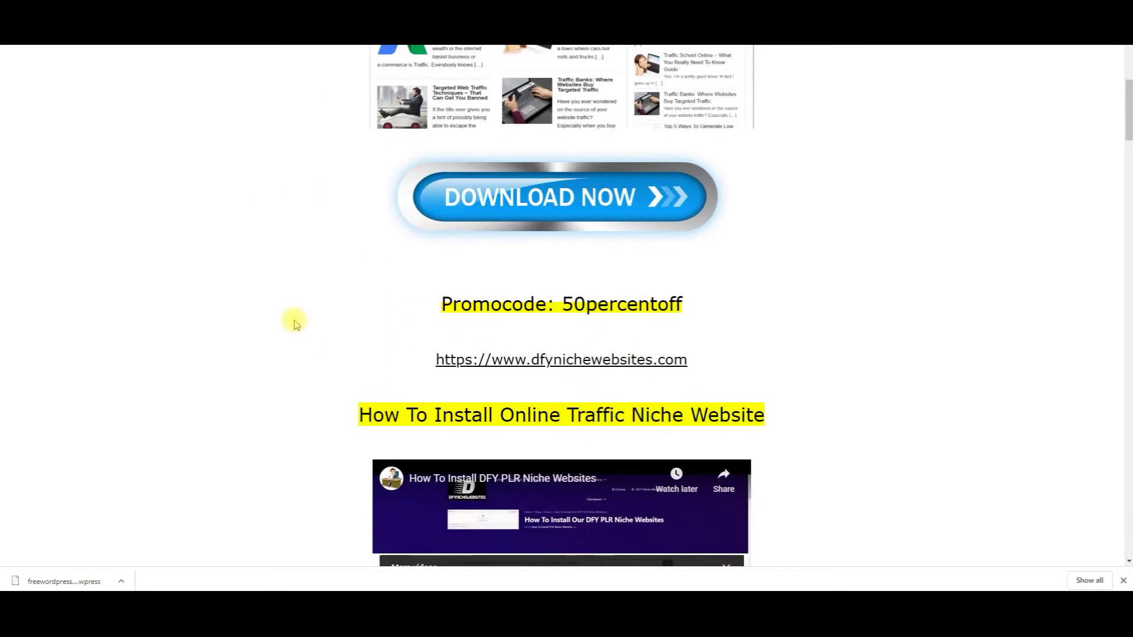
pyautogui.scroll(-1, 295, 324)
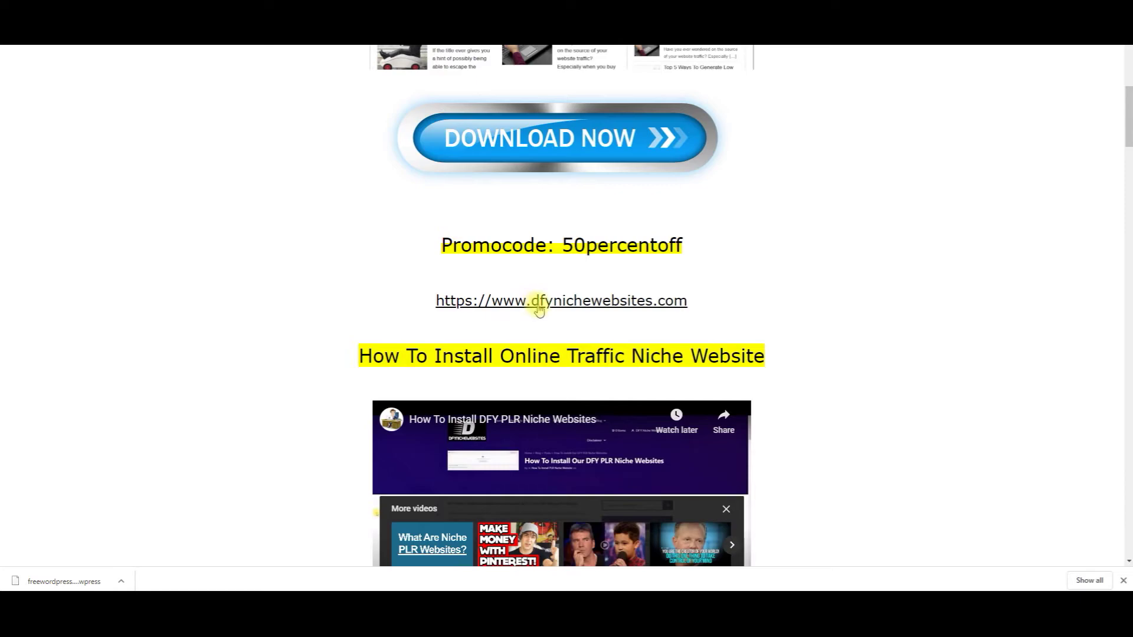
pyautogui.click(559, 304)
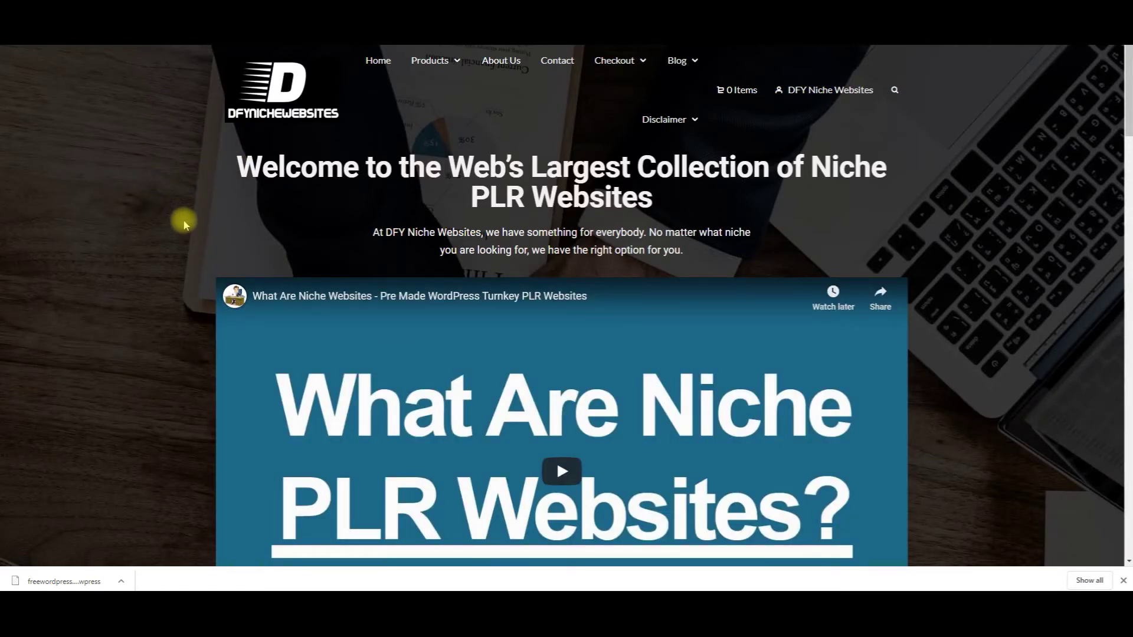
# - Look through the Done For You PLR Niche Websites products on the DFY Niche Websites homepage
pyautogui.scroll(-15, 182, 220)
pyautogui.scroll(9, 361, 242)
pyautogui.scroll(1, 361, 244)
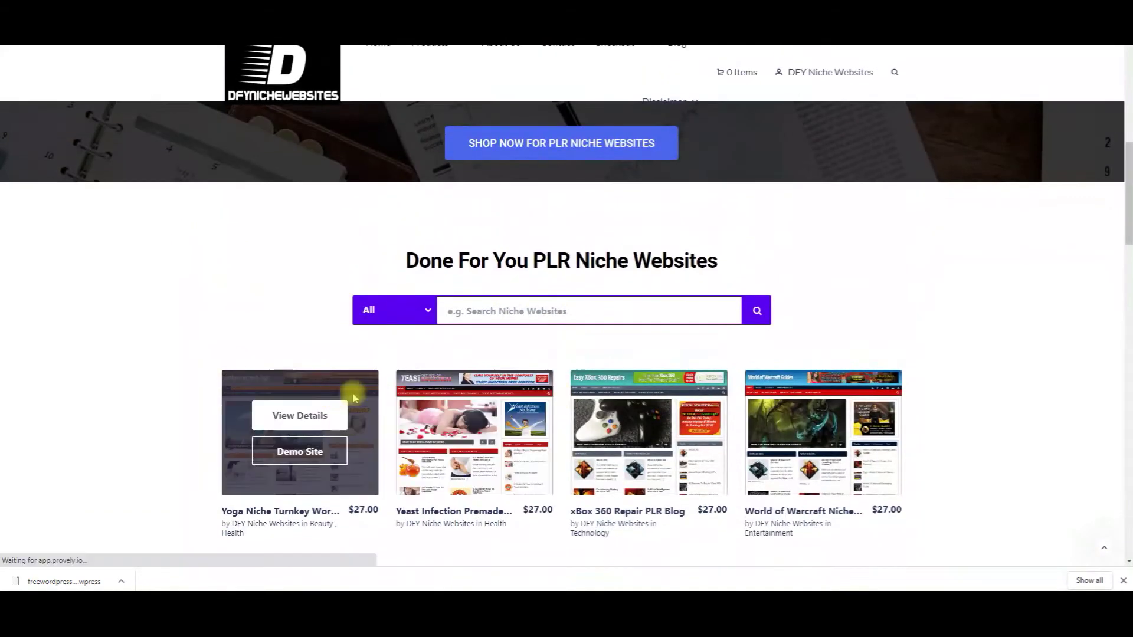
pyautogui.moveTo(493, 405)
pyautogui.scroll(-1, 493, 405)
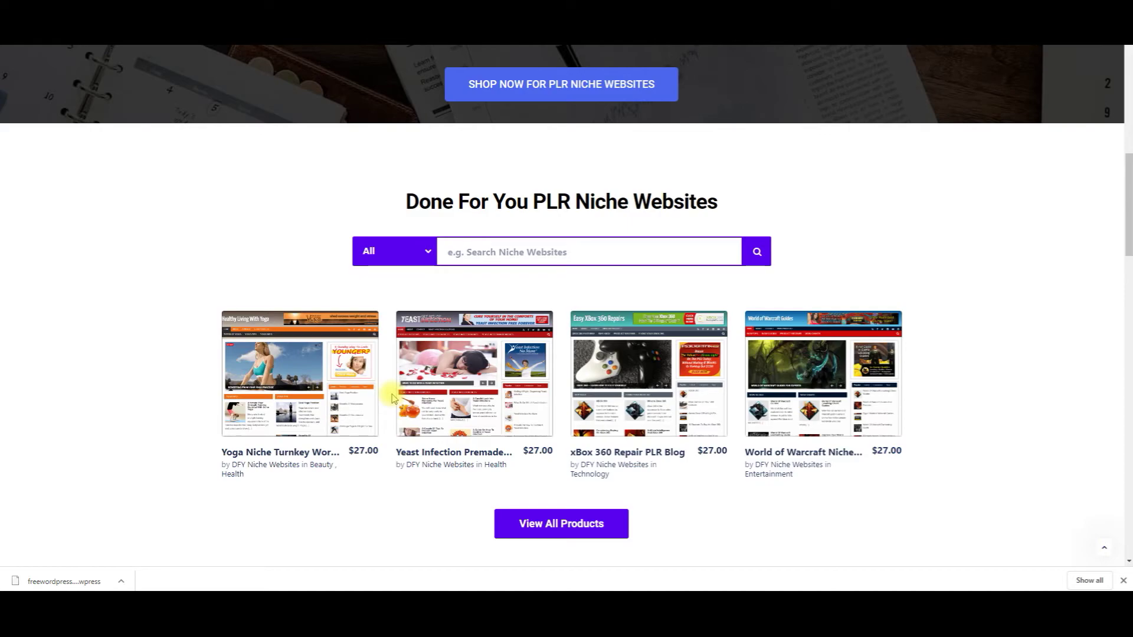
pyautogui.scroll(10, 282, 308)
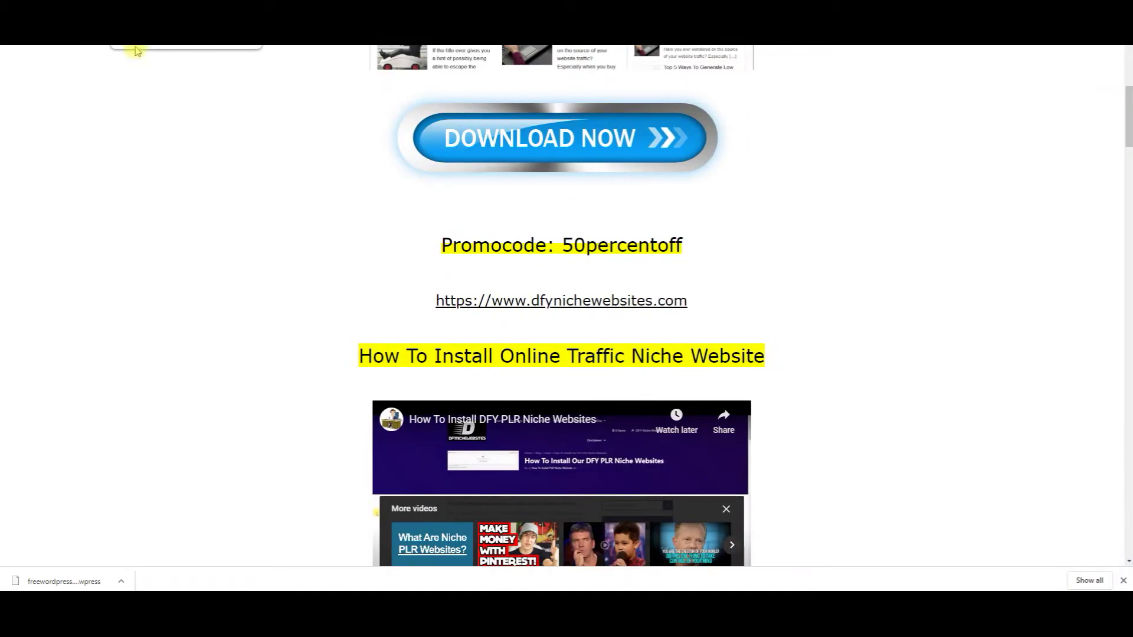
# - Review the Online Traffic download page again, including its download link, installation video and written All-in-One WP Migration instructions
pyautogui.scroll(-2, 198, 162)
pyautogui.scroll(4, 198, 161)
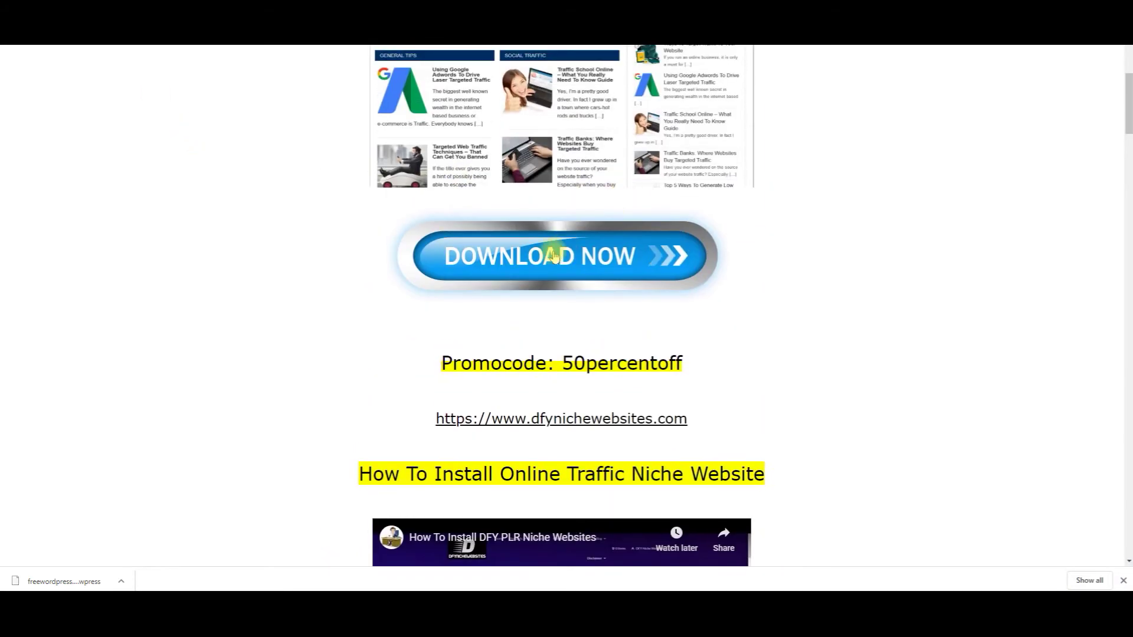
pyautogui.scroll(4, 349, 221)
pyautogui.scroll(-8, 347, 220)
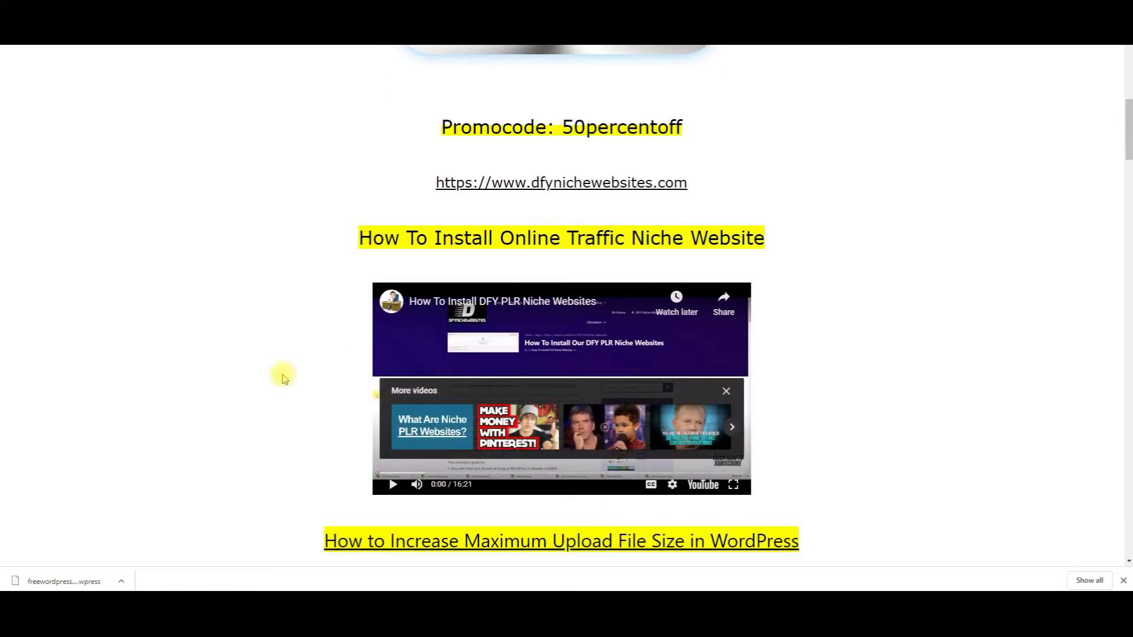
pyautogui.scroll(-2, 282, 377)
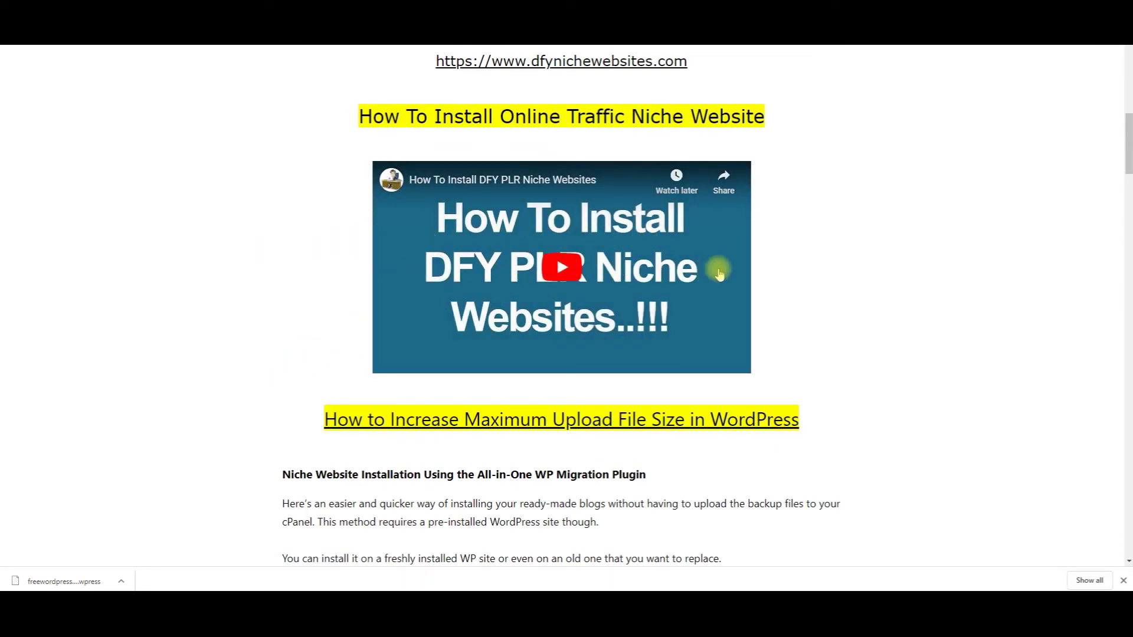
pyautogui.scroll(1, 328, 234)
pyautogui.scroll(5, 326, 233)
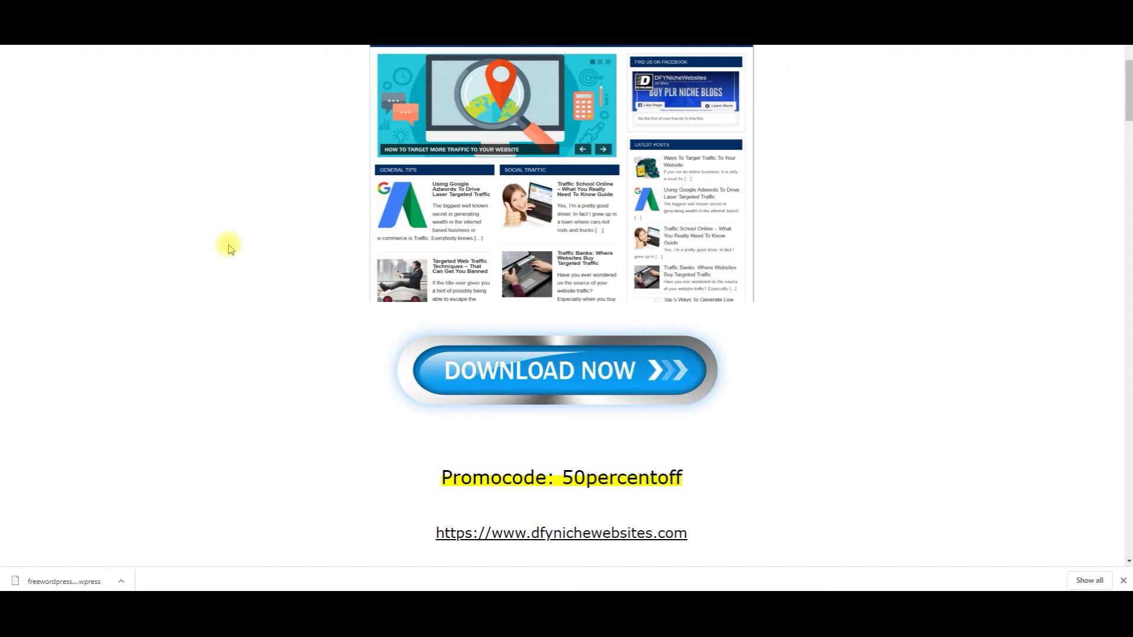
pyautogui.scroll(-15, 270, 253)
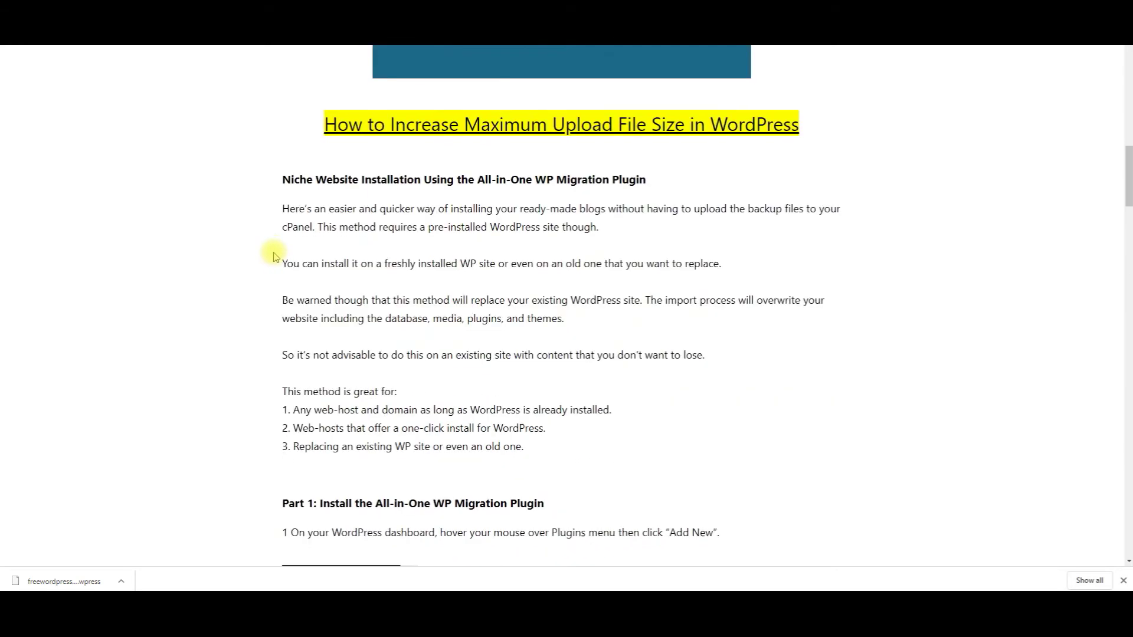
# - Skim the written niche website installation guide through the plugin import steps and the web hosting recommendation, and return to its start
pyautogui.scroll(-20, 442, 199)
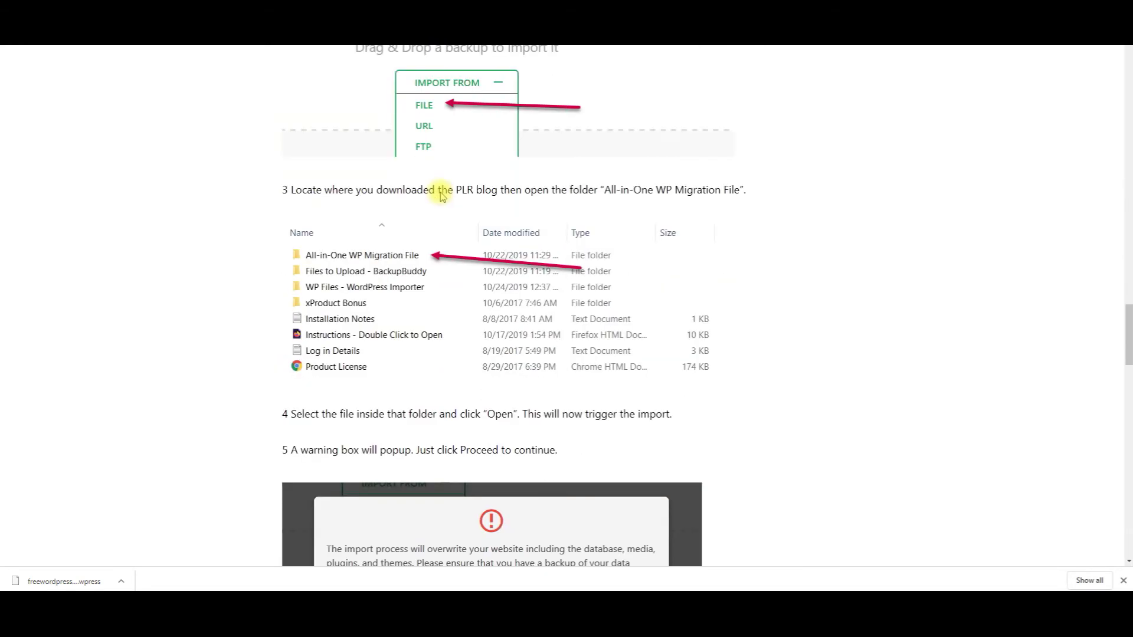
pyautogui.scroll(-10, 441, 199)
pyautogui.scroll(15, 437, 202)
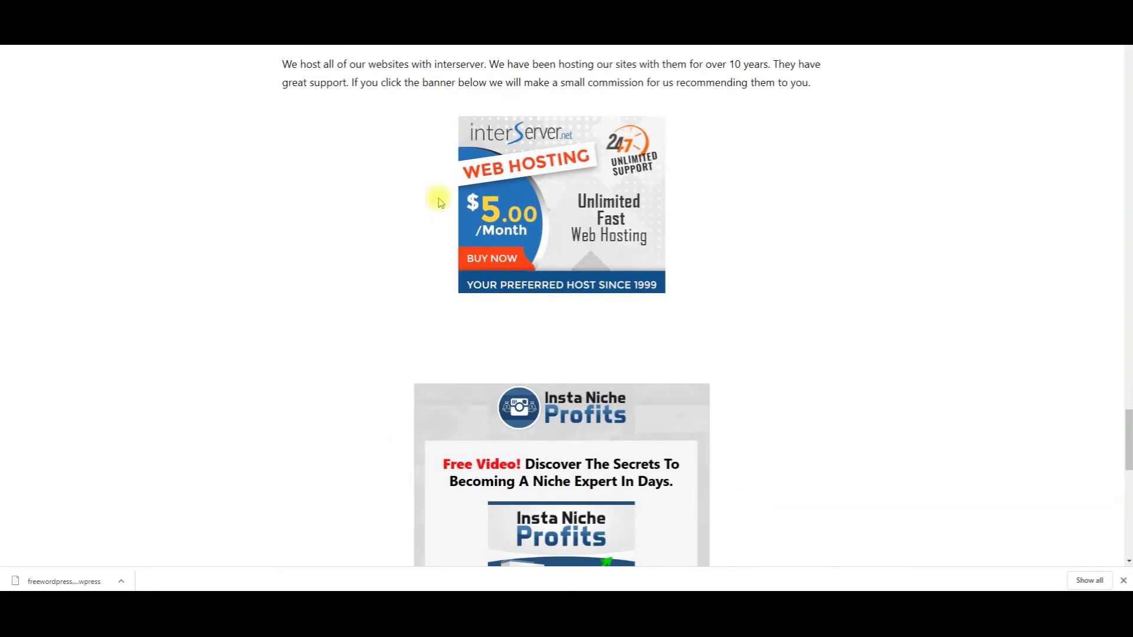
pyautogui.scroll(20, 440, 202)
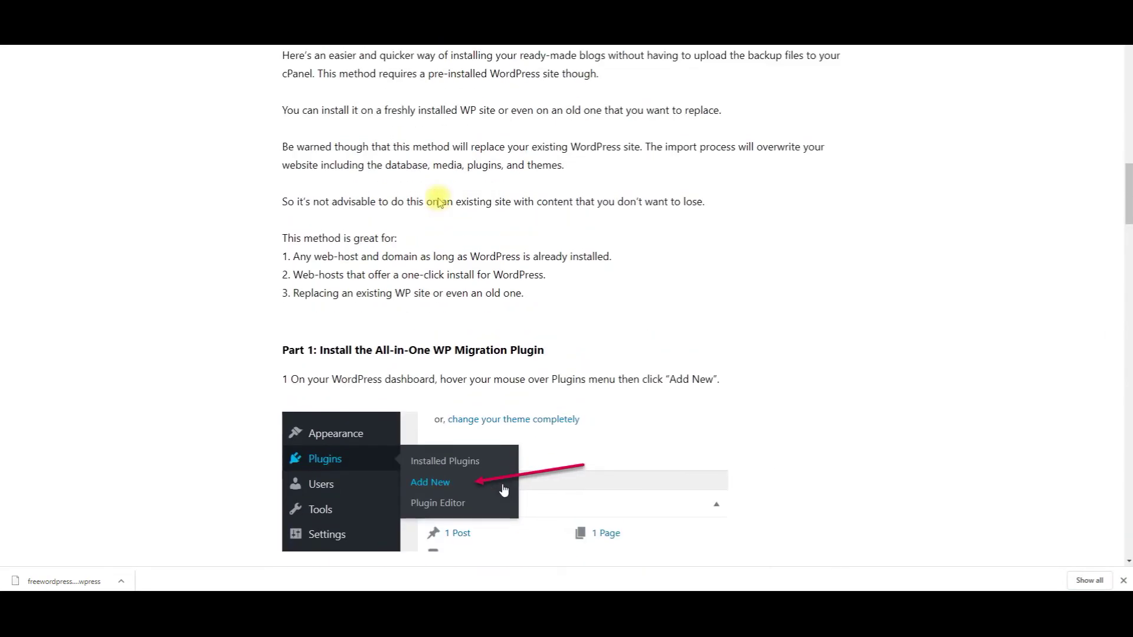
pyautogui.scroll(15, 440, 203)
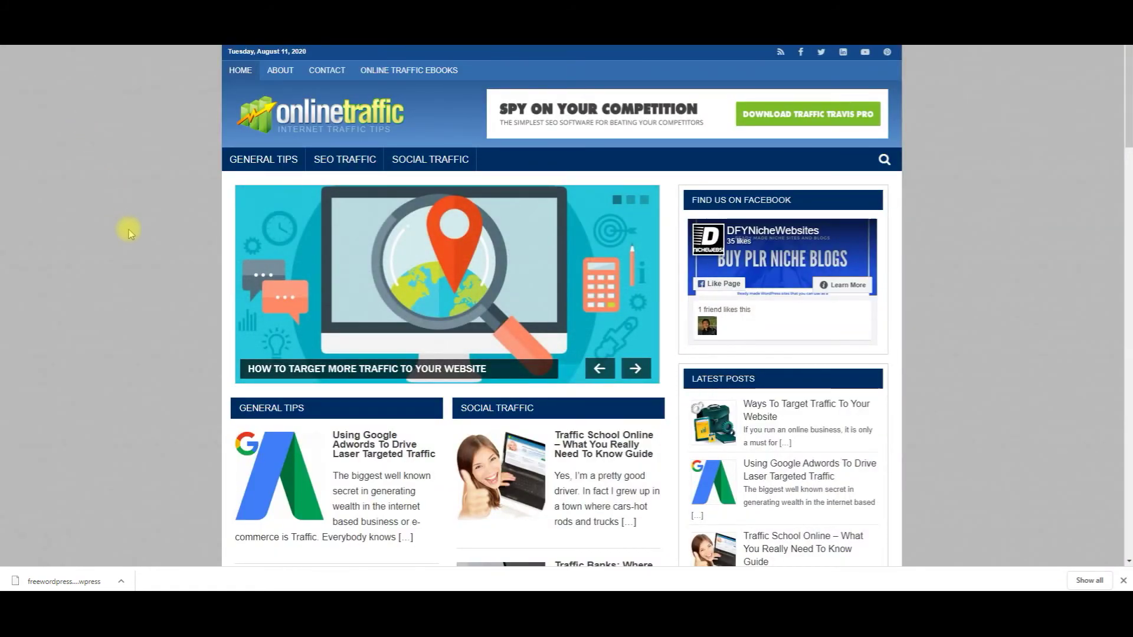
# - Look over the Online Traffic demo site's homepage posts and return to the All-in-One WP Migration backups page in the WordPress dashboard
pyautogui.scroll(-20, 128, 229)
pyautogui.scroll(-5, 129, 229)
pyautogui.scroll(20, 128, 229)
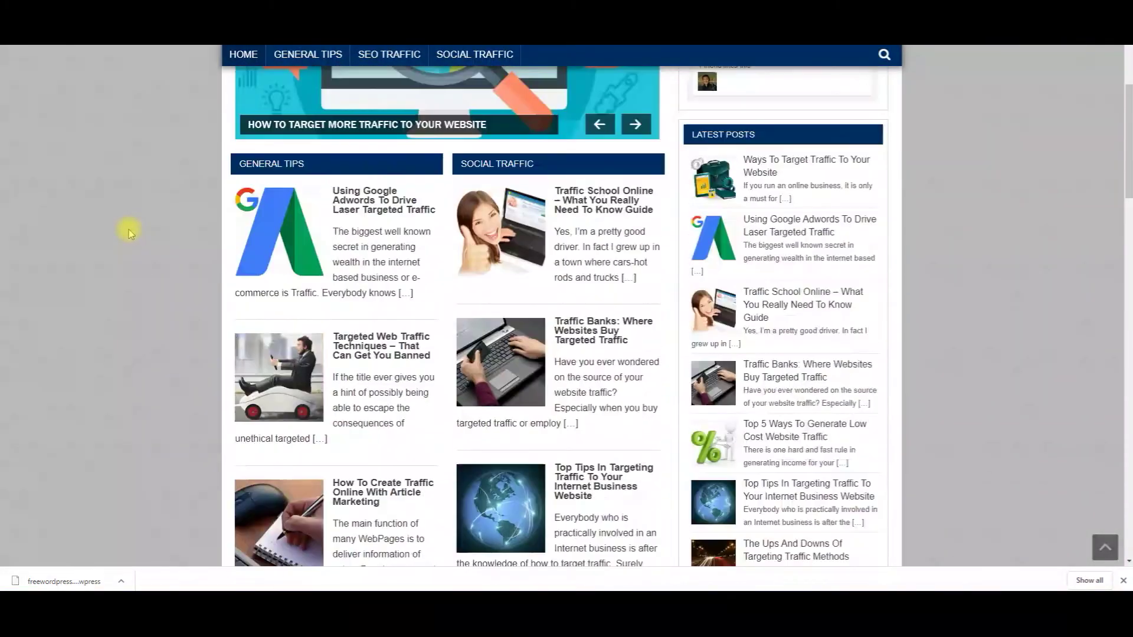
pyautogui.scroll(5, 128, 229)
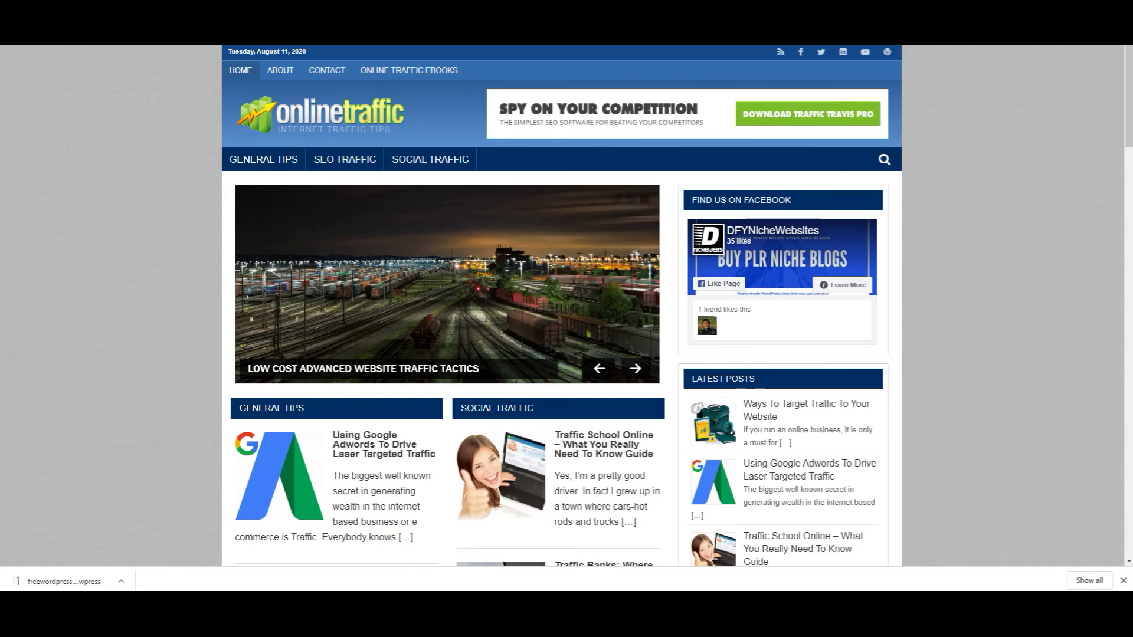
pyautogui.click(62, 9)
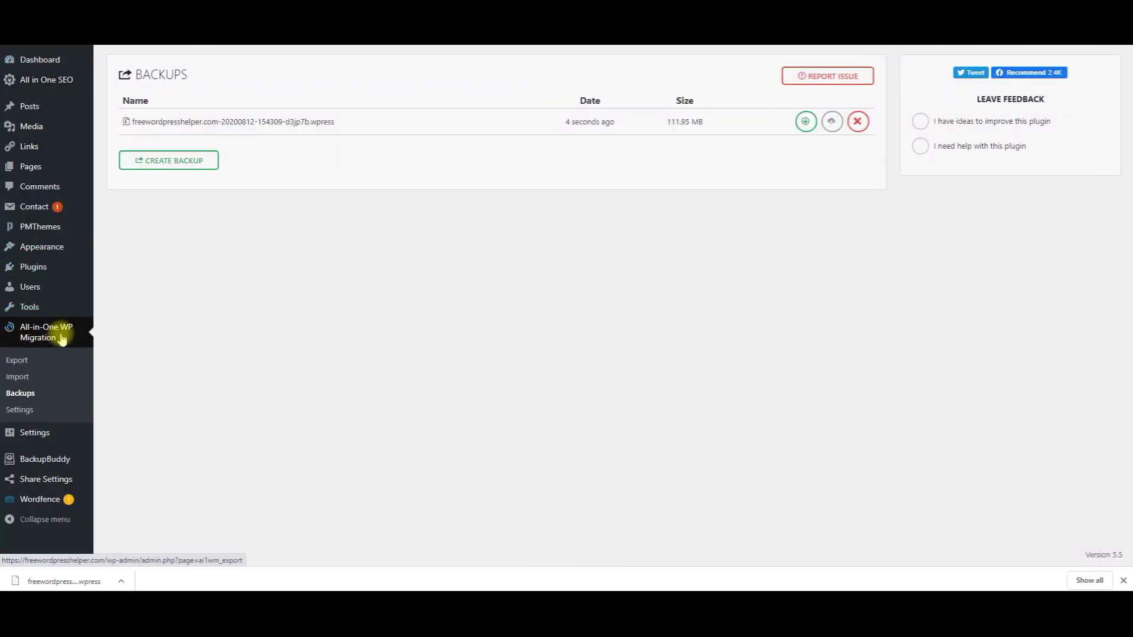